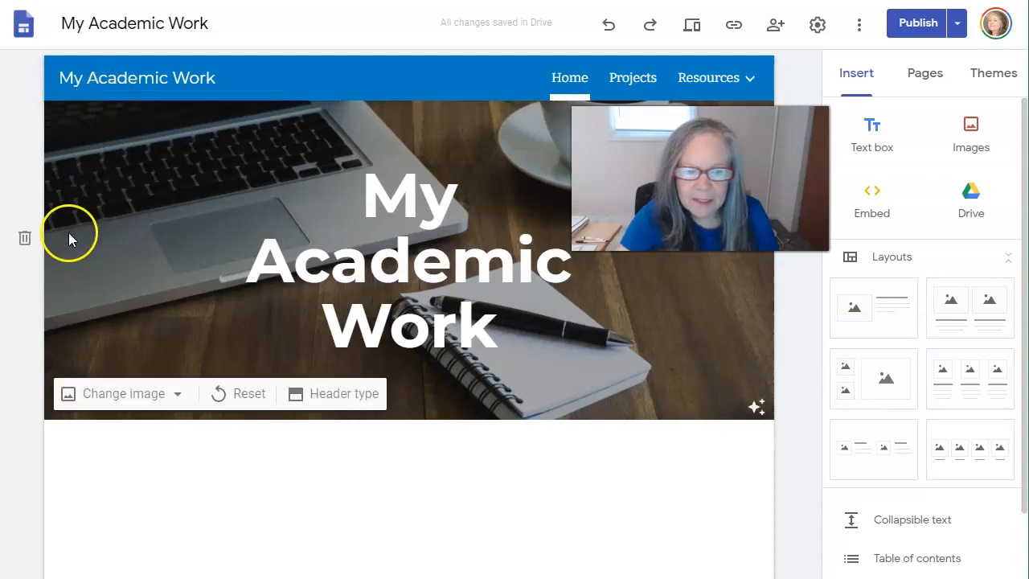
- Look over the header type options, and switch the header image's readability adjustment off and back on
left_click(322, 404)
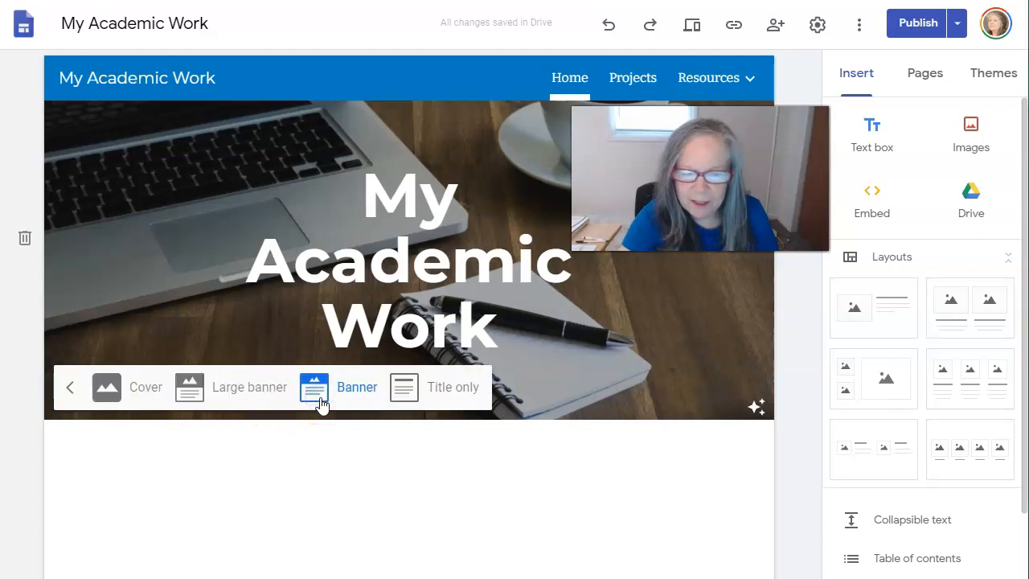
left_click(706, 363)
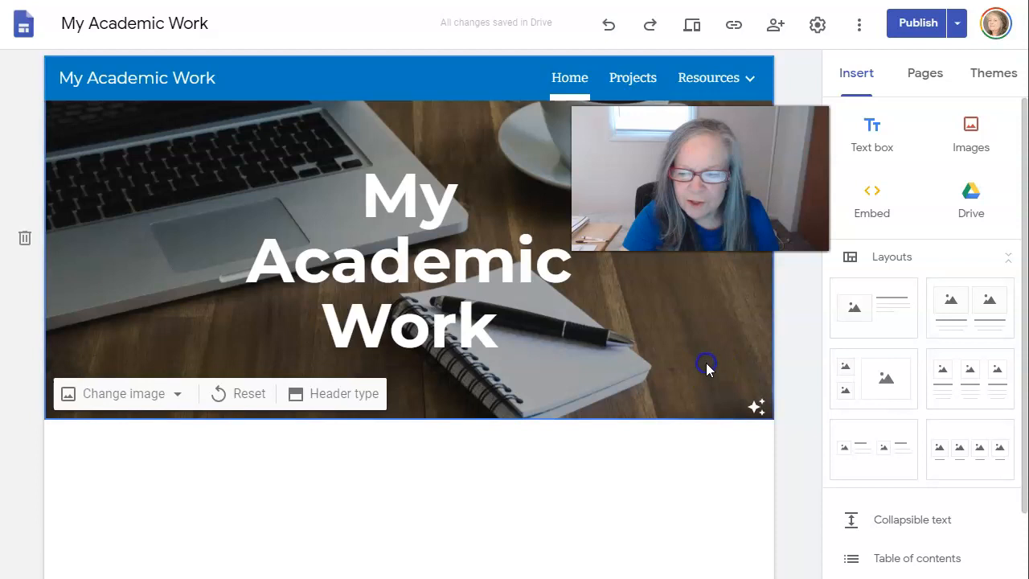
left_click(757, 408)
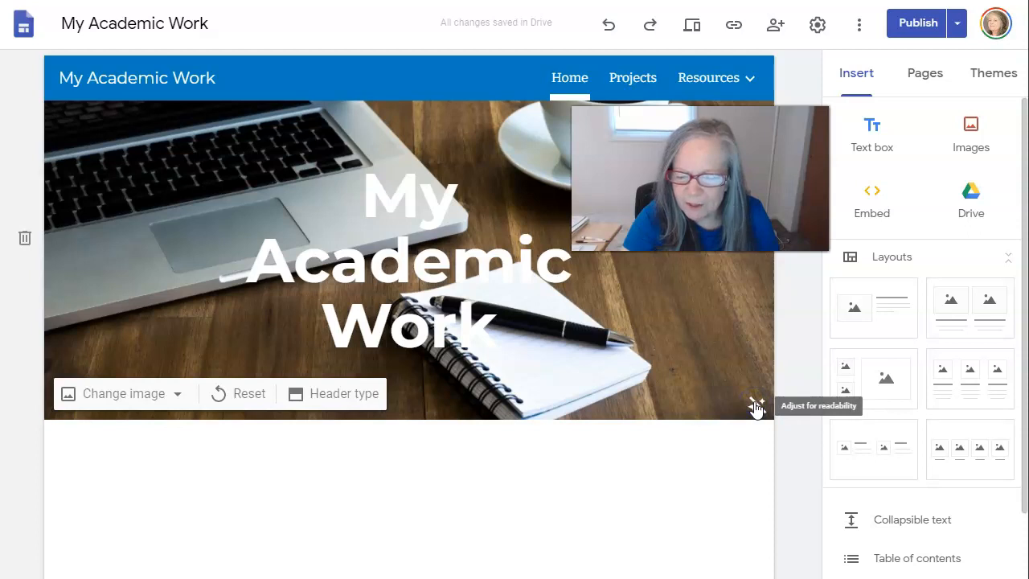
left_click(756, 408)
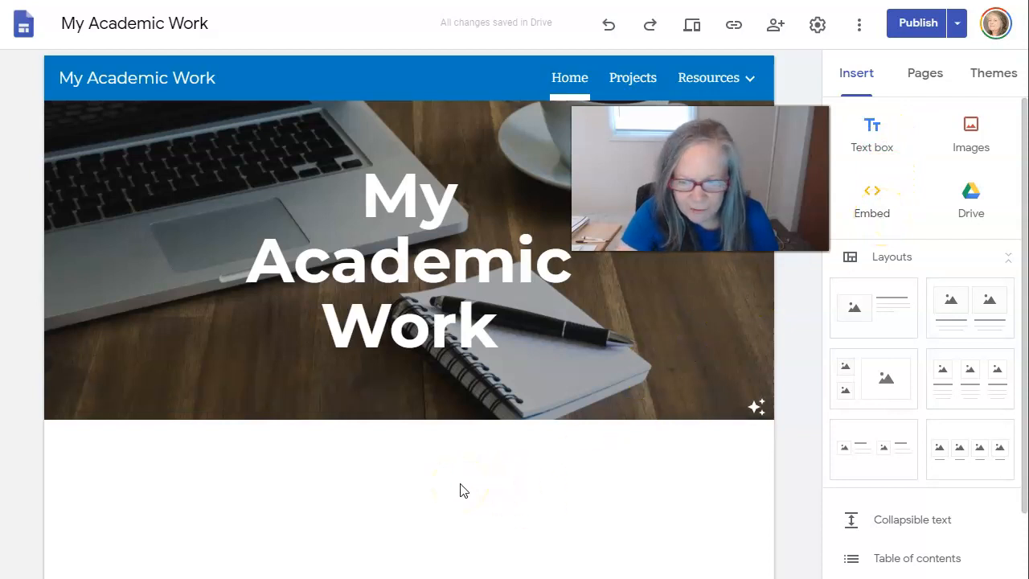
left_click(474, 488)
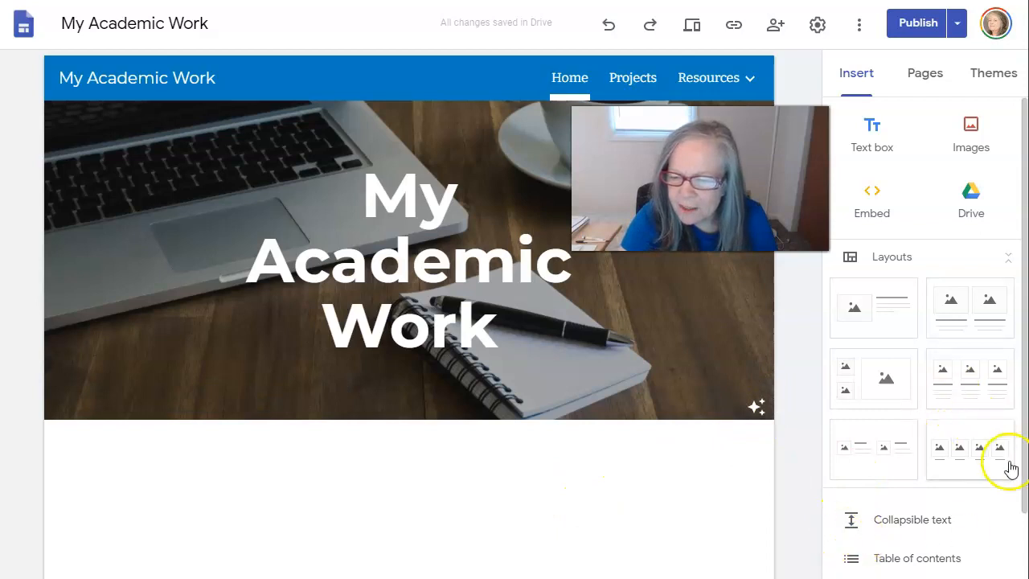
- Insert a divider on the Home page directly below the header
left_click_drag(1024, 471, 1007, 578)
left_click(892, 493)
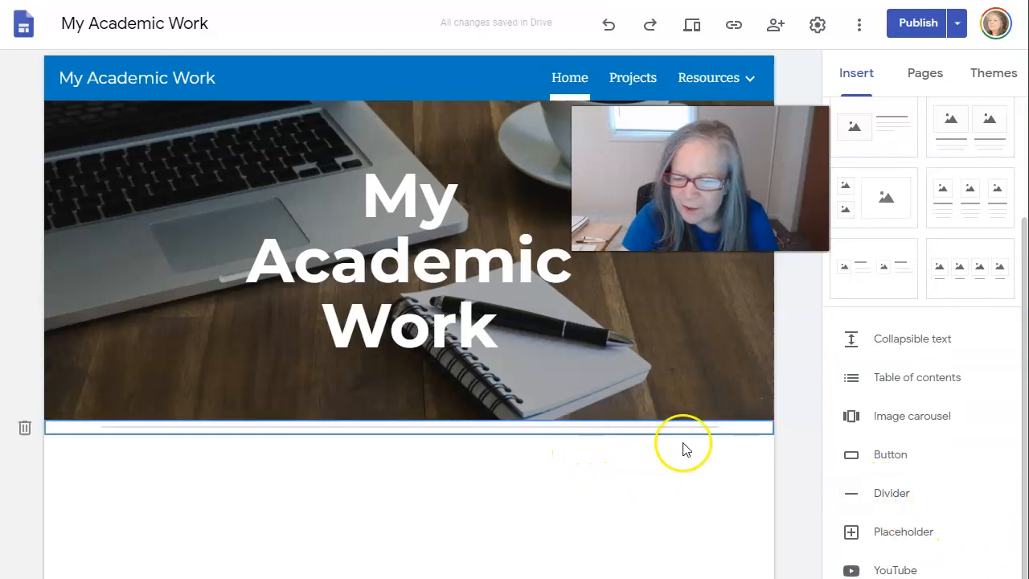
left_click(673, 467)
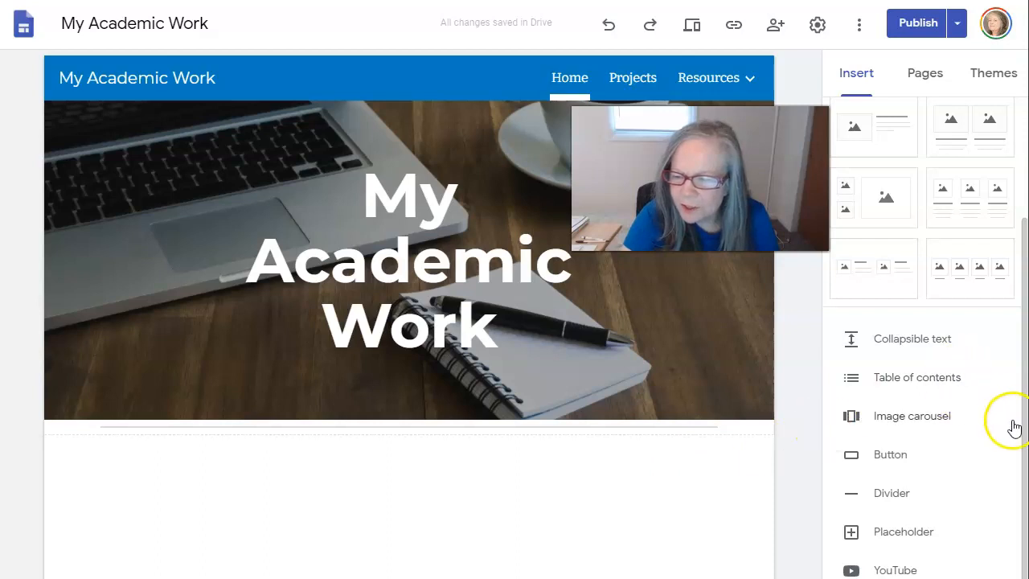
- Add a text box below the divider reading "Wonderful text" and give it the Title style
left_click_drag(1024, 426, 1018, 249)
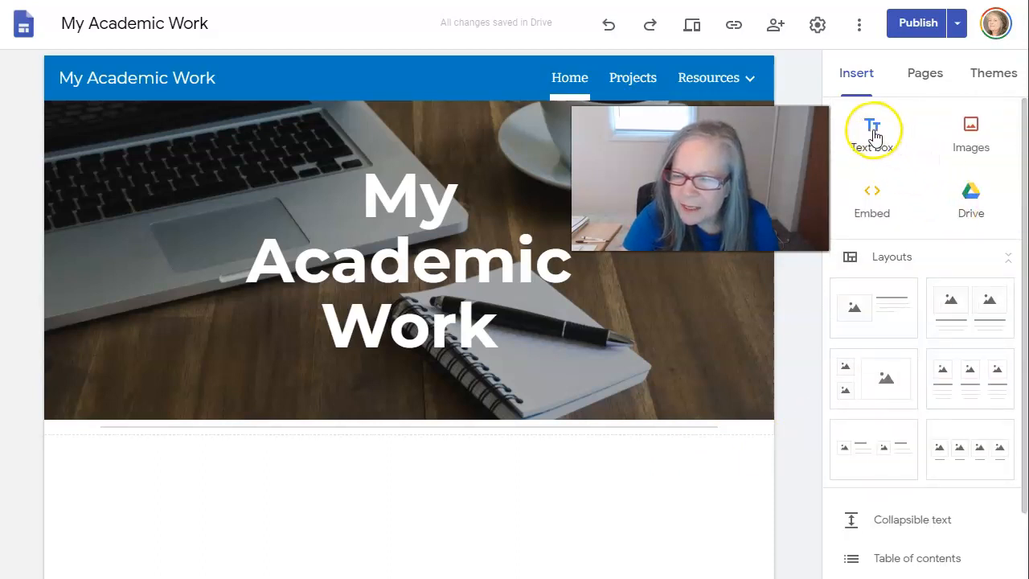
left_click(875, 138)
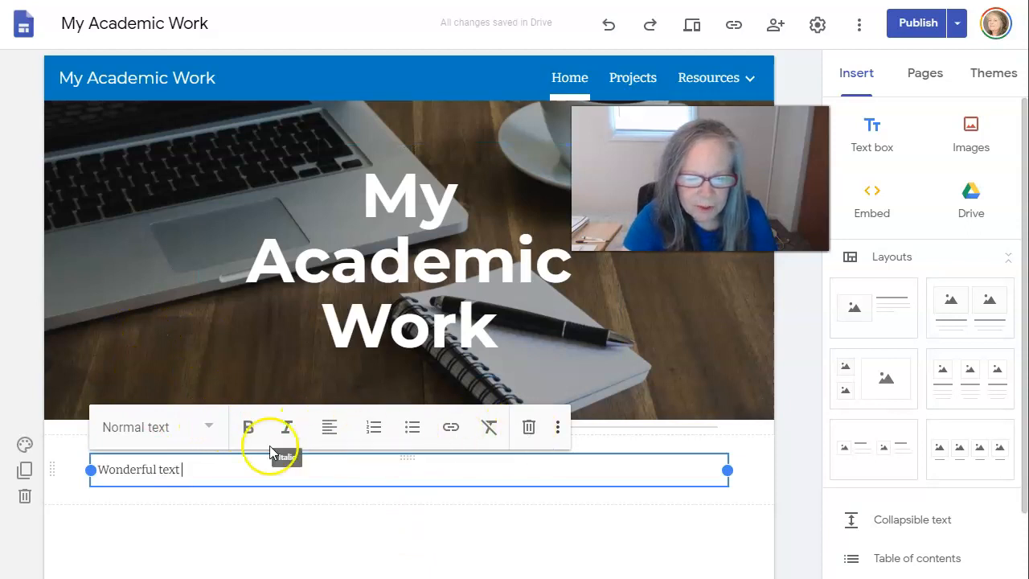
left_click(214, 431)
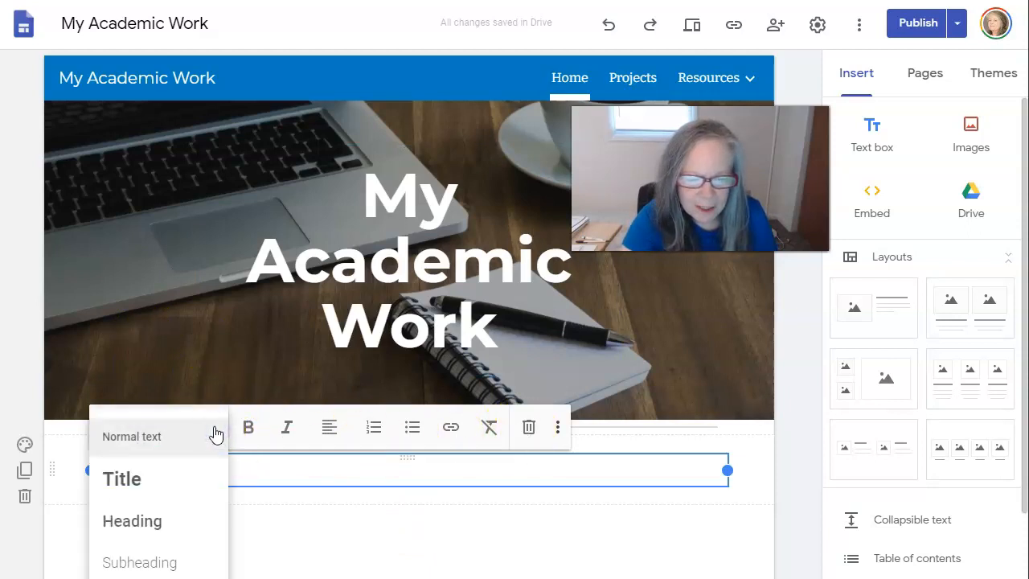
left_click(112, 482)
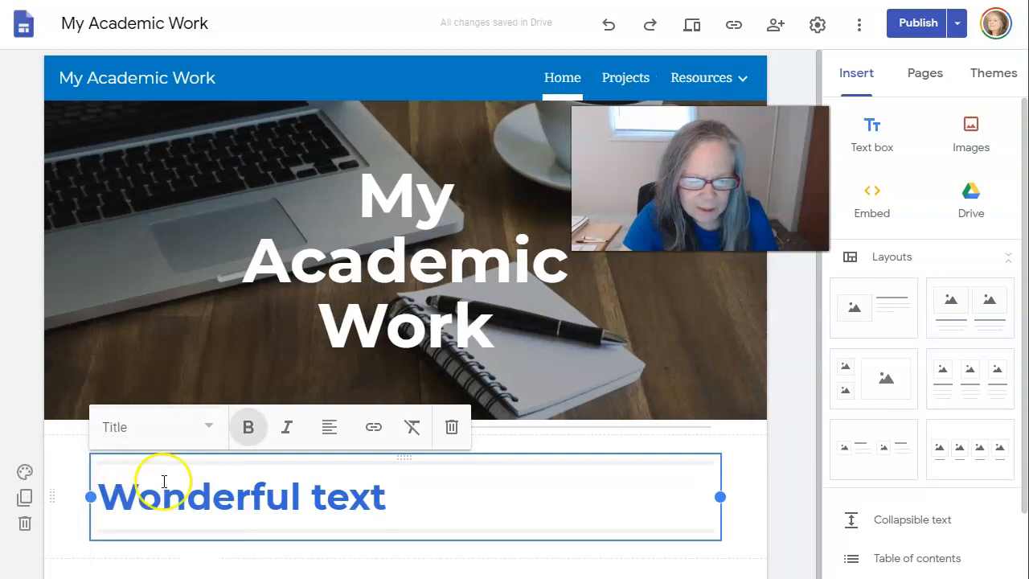
- Change "Wonderful text" to the Heading style and start a new line beneath it
left_click(214, 431)
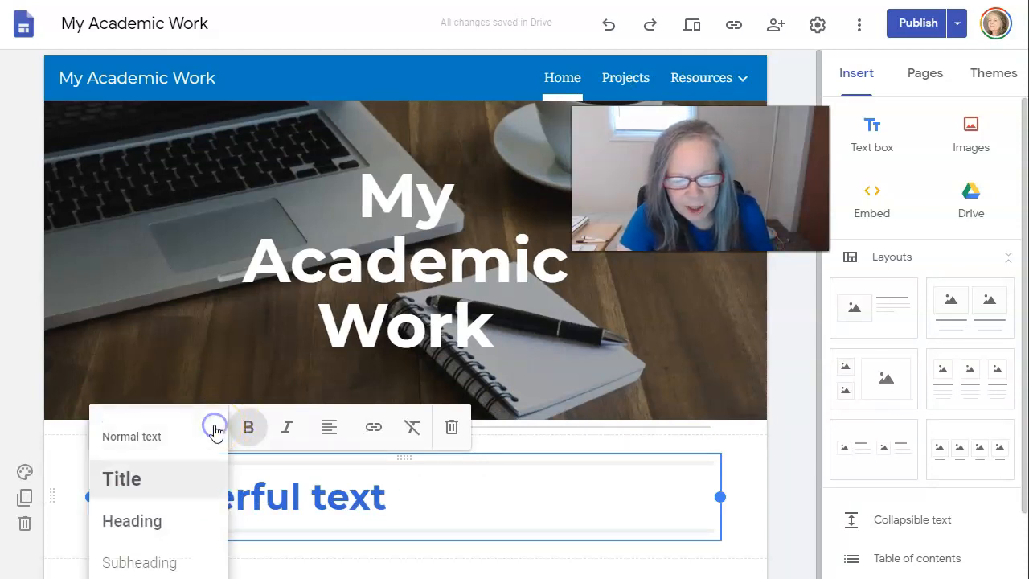
left_click(133, 519)
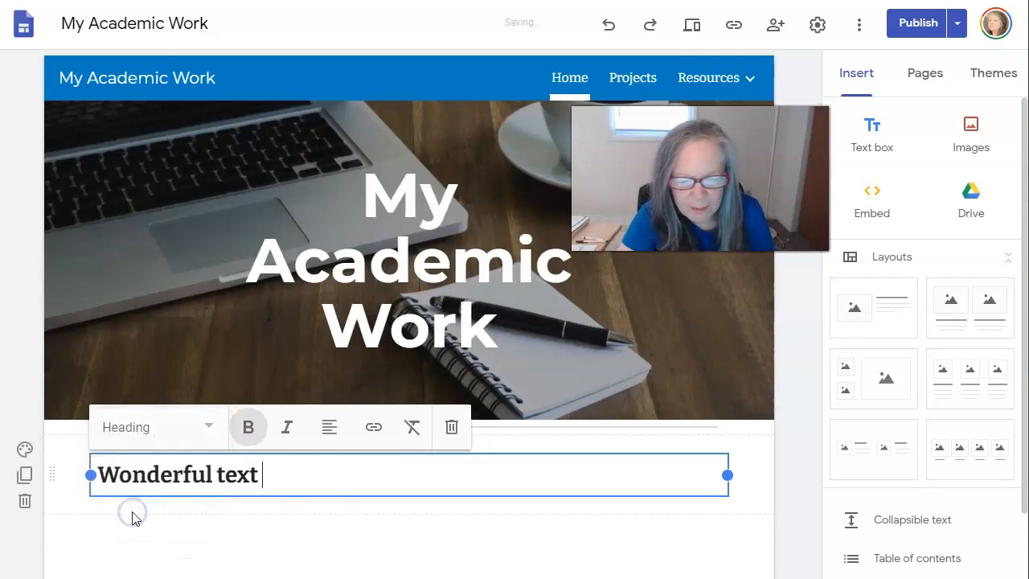
key("Return")
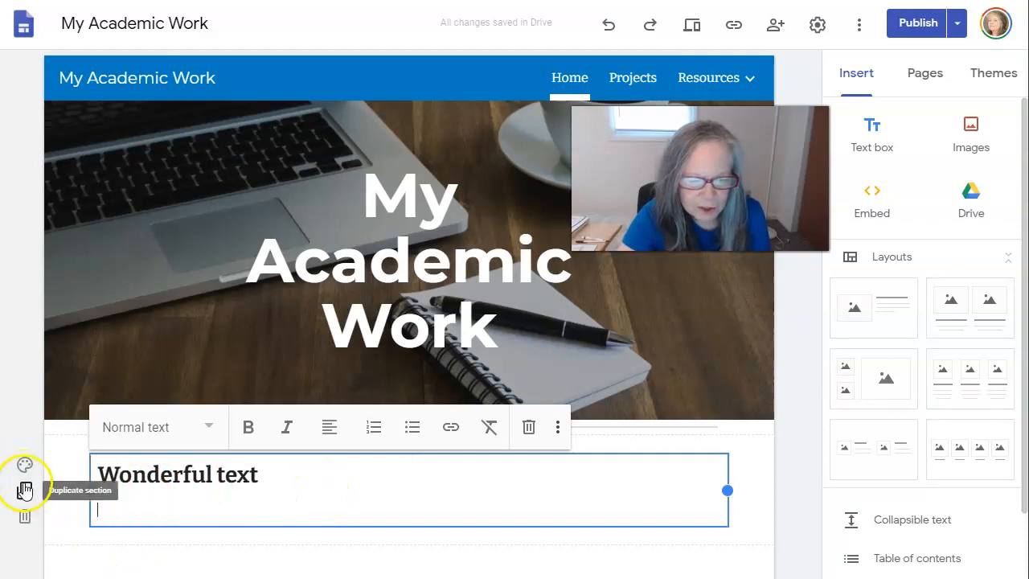
left_click(190, 505)
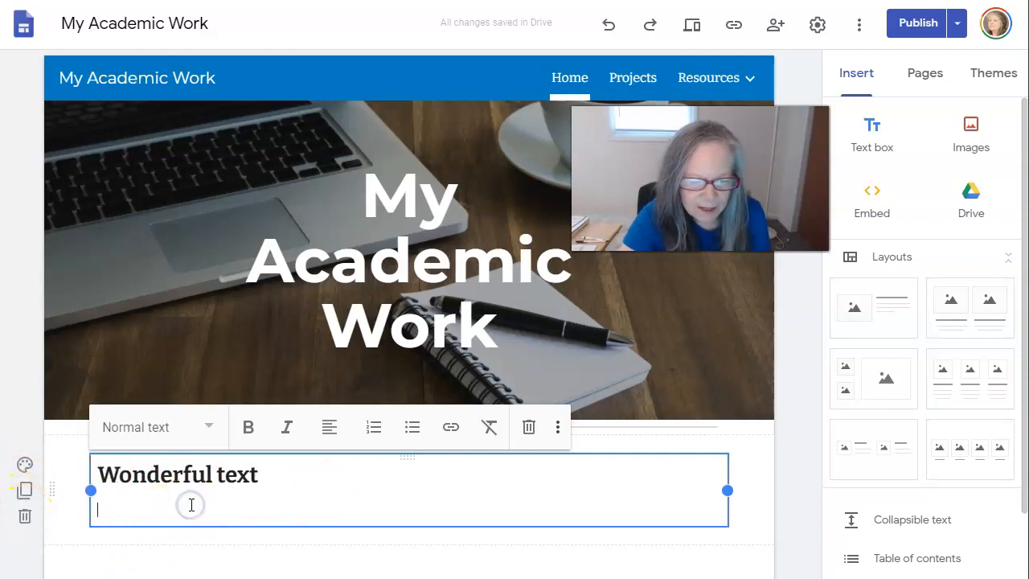
- Delete the "Wonderful text" section and the divider below the header
left_click(23, 517)
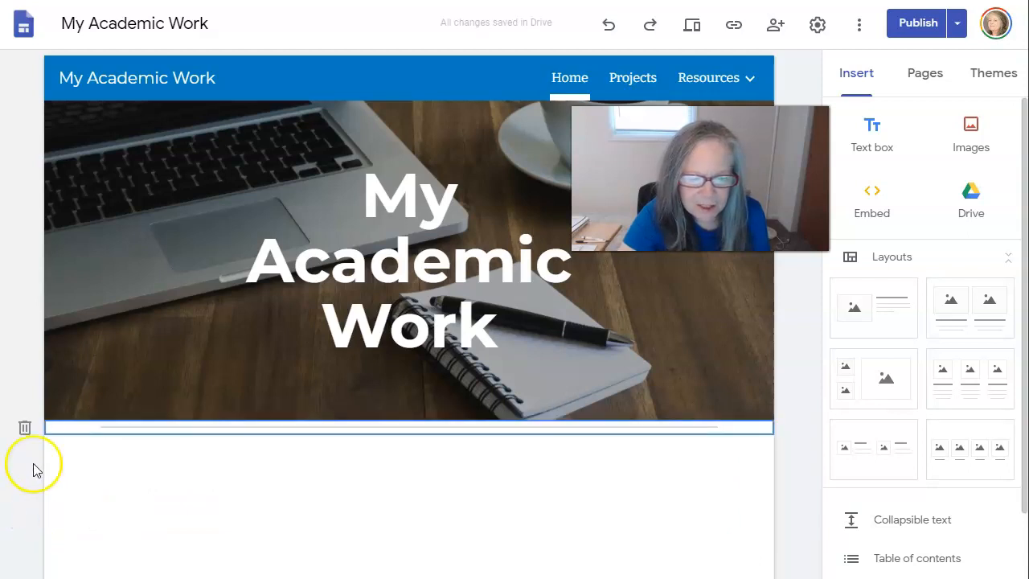
left_click(25, 428)
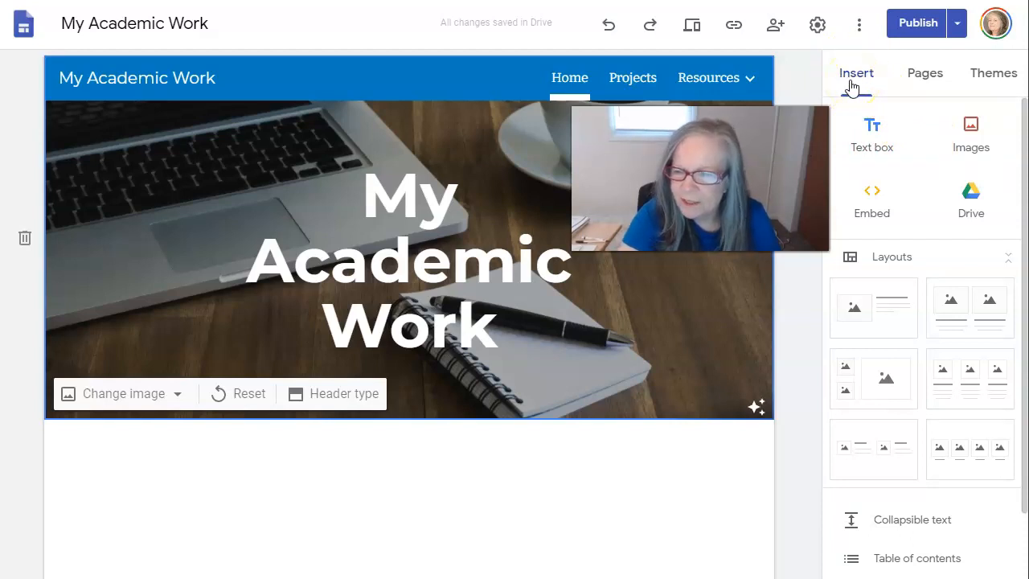
- Browse the sources for selecting an image, viewing Google Drive, Photos and Google Image Search, and close the picker without inserting anything
left_click(972, 137)
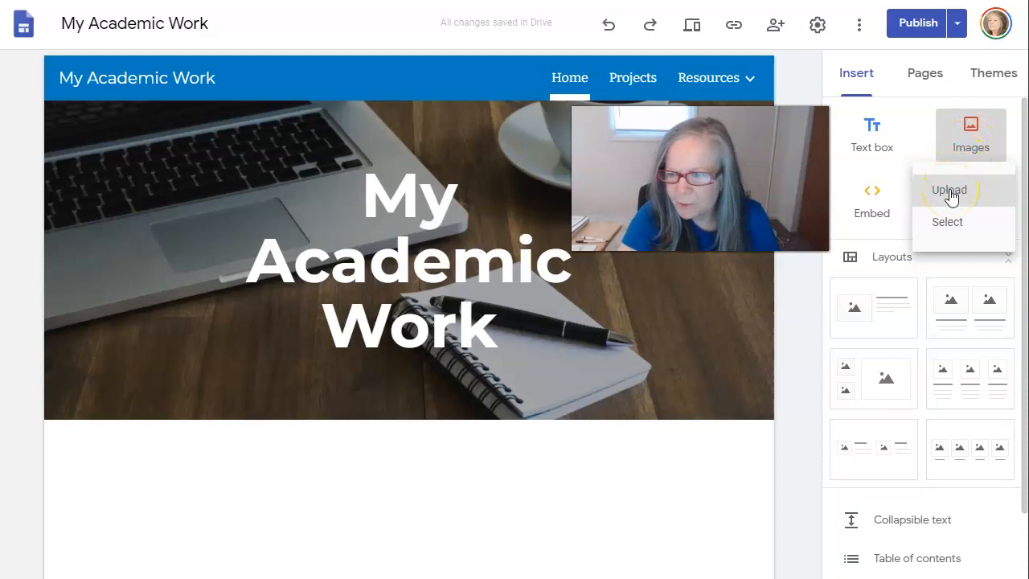
left_click(938, 223)
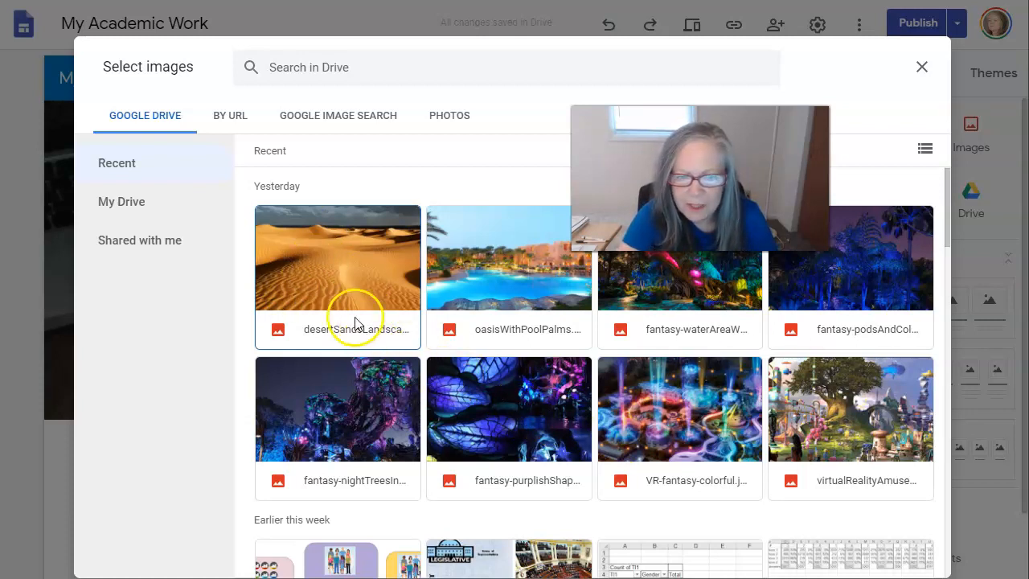
left_click(444, 126)
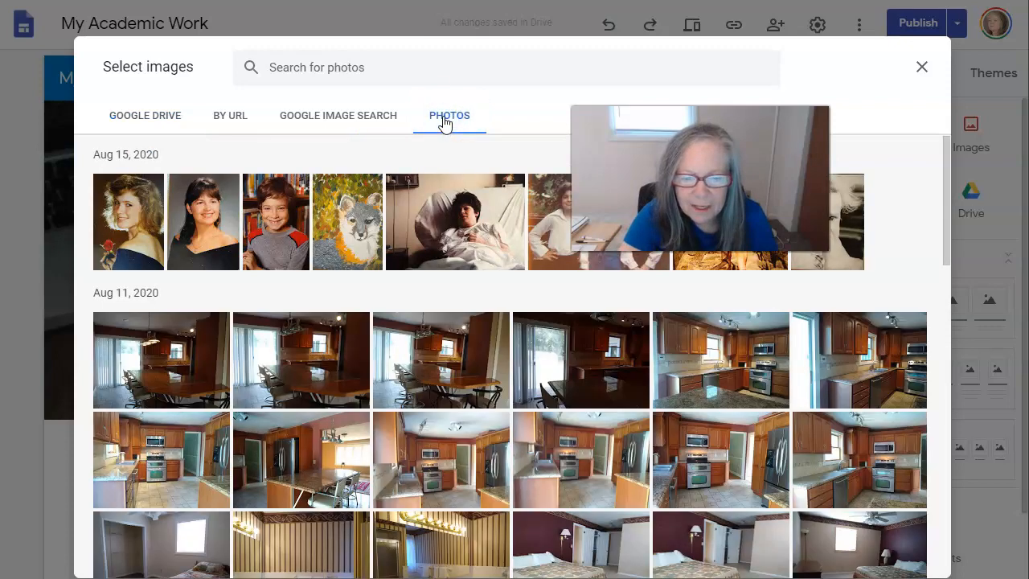
left_click(306, 119)
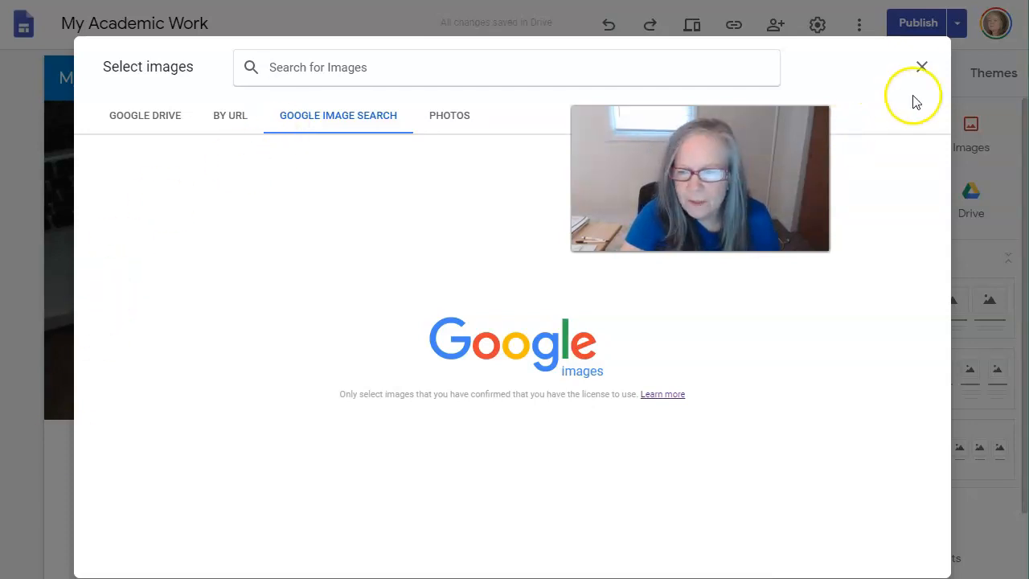
left_click(922, 70)
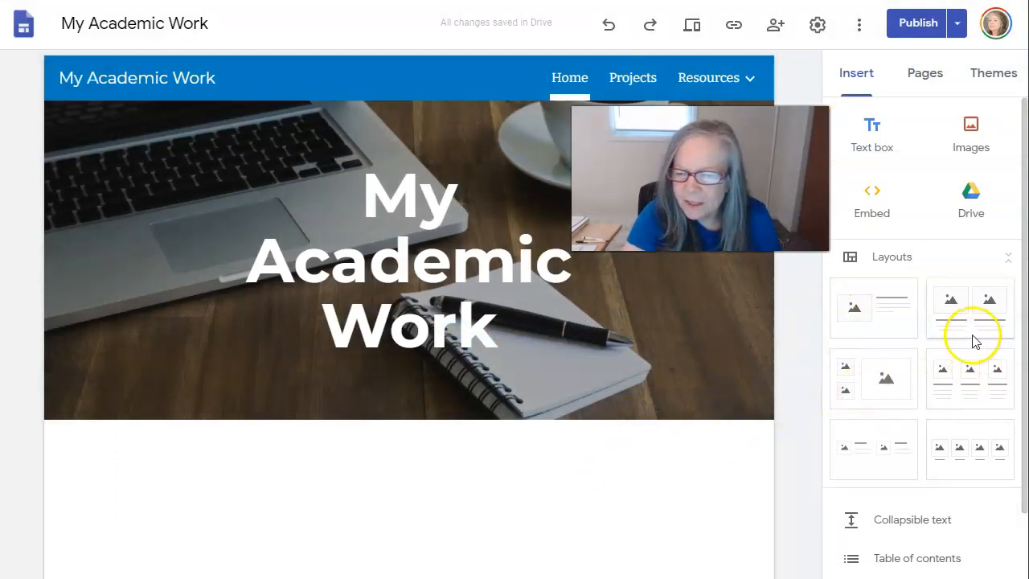
- Insert the three-column layout with an image placeholder, heading and text in each column below the header
left_click(1009, 262)
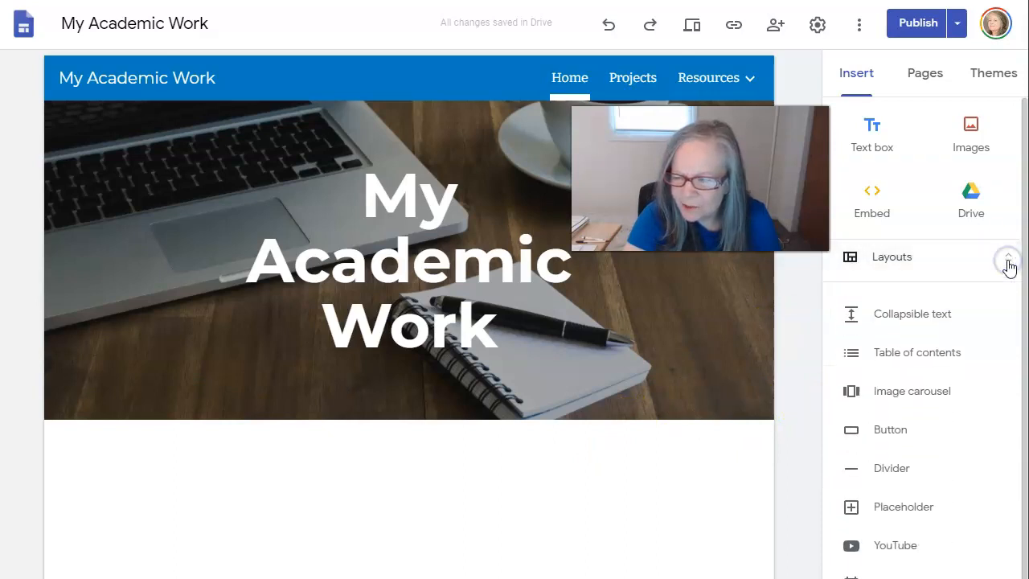
left_click(1009, 263)
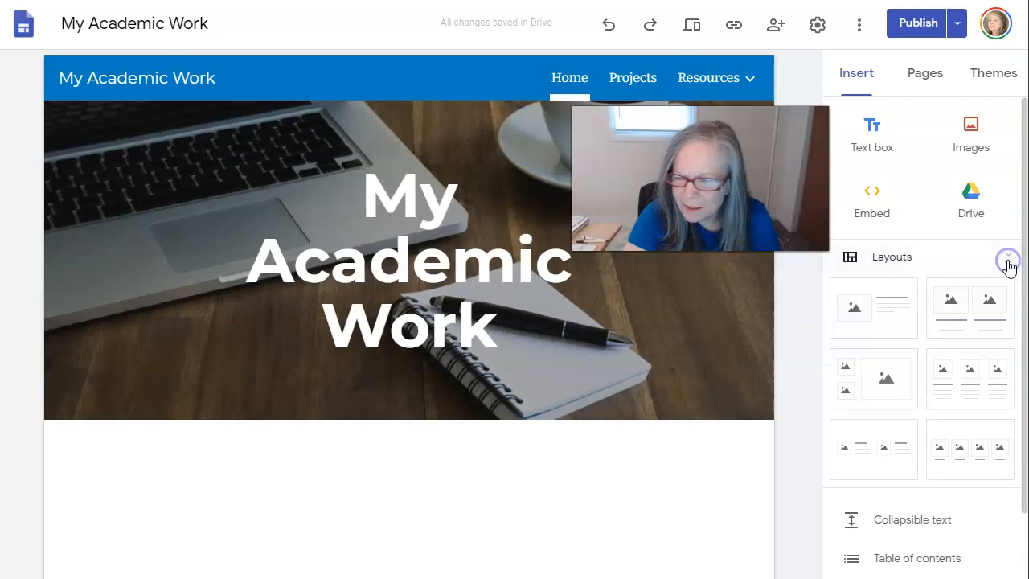
left_click(972, 374)
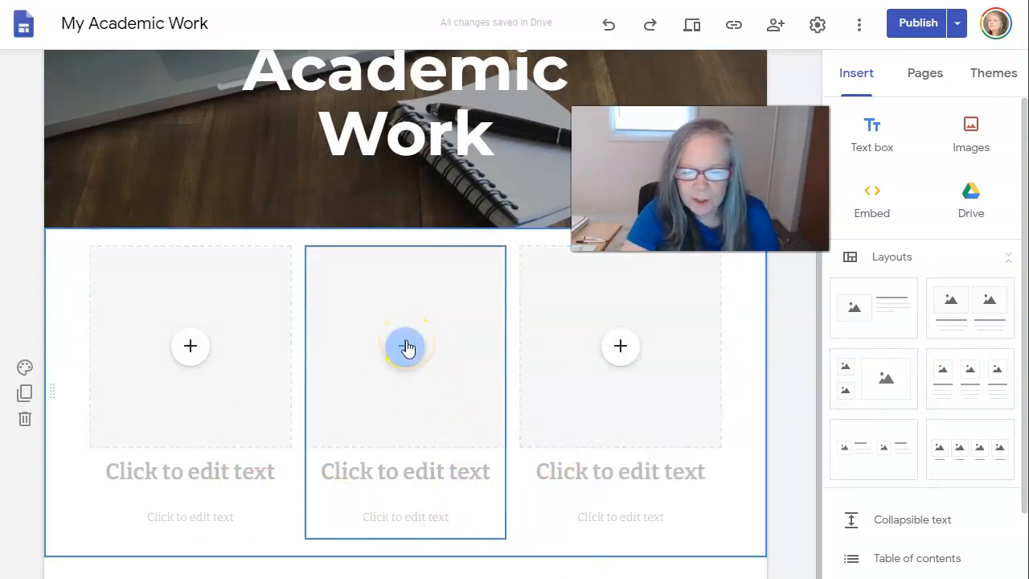
scroll(762, 475, "up", 3)
scroll(762, 475, "down", 3)
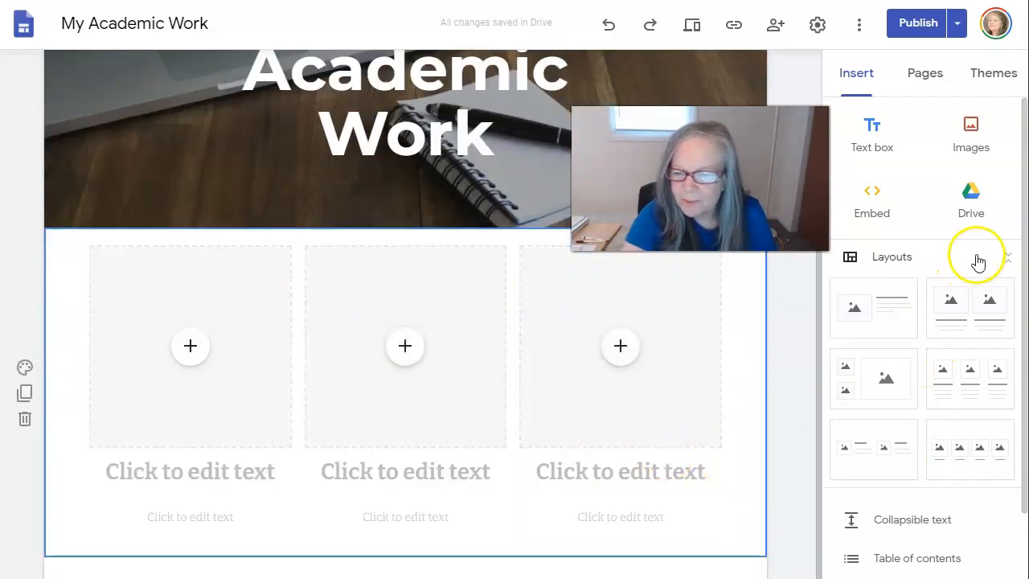
- Open the image carousel's image insertion dialog to view it, and cancel without adding images
left_click(1009, 258)
scroll(921, 402, "down", 1)
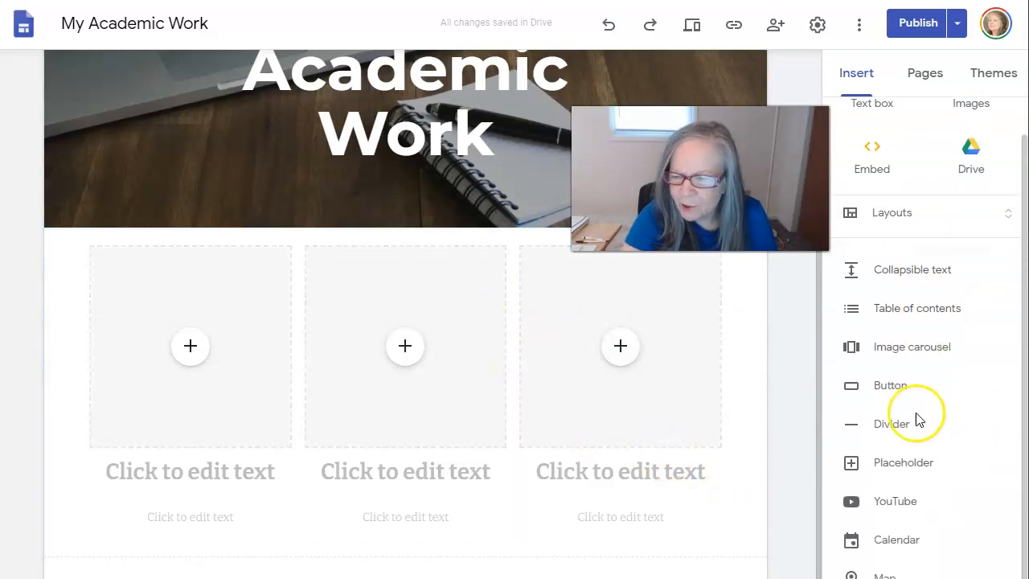
scroll(919, 419, "down", 1)
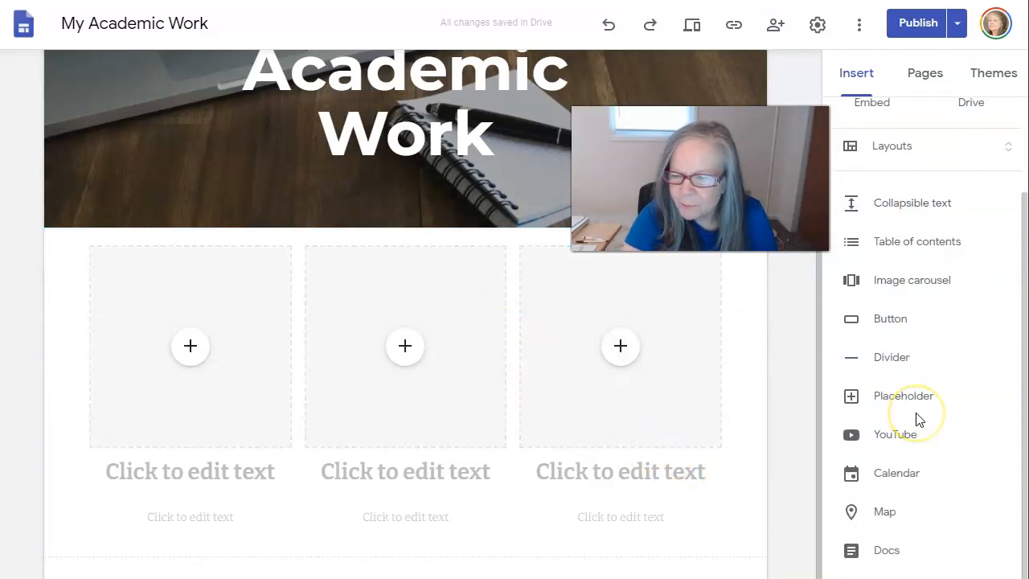
left_click(875, 288)
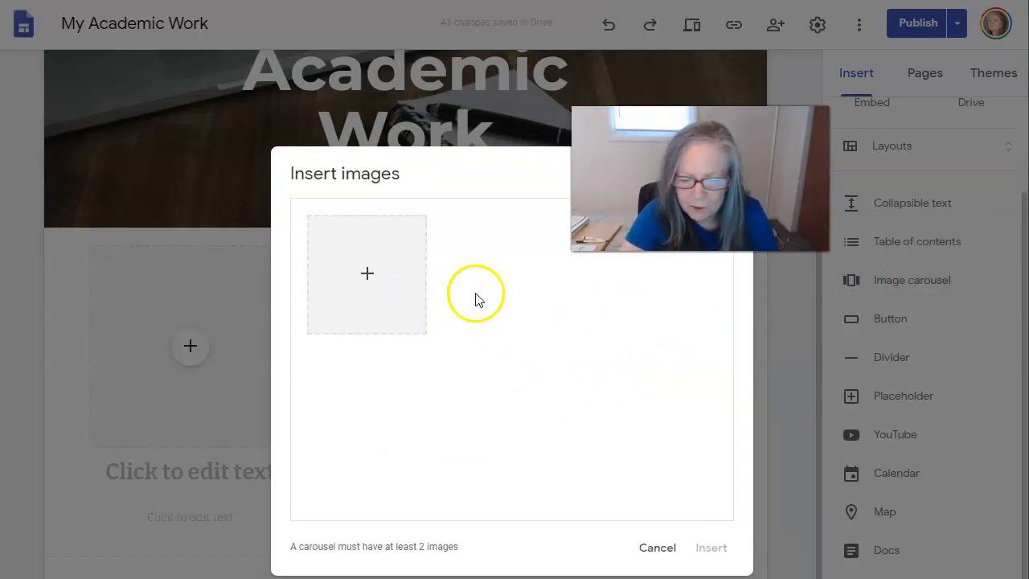
left_click(655, 548)
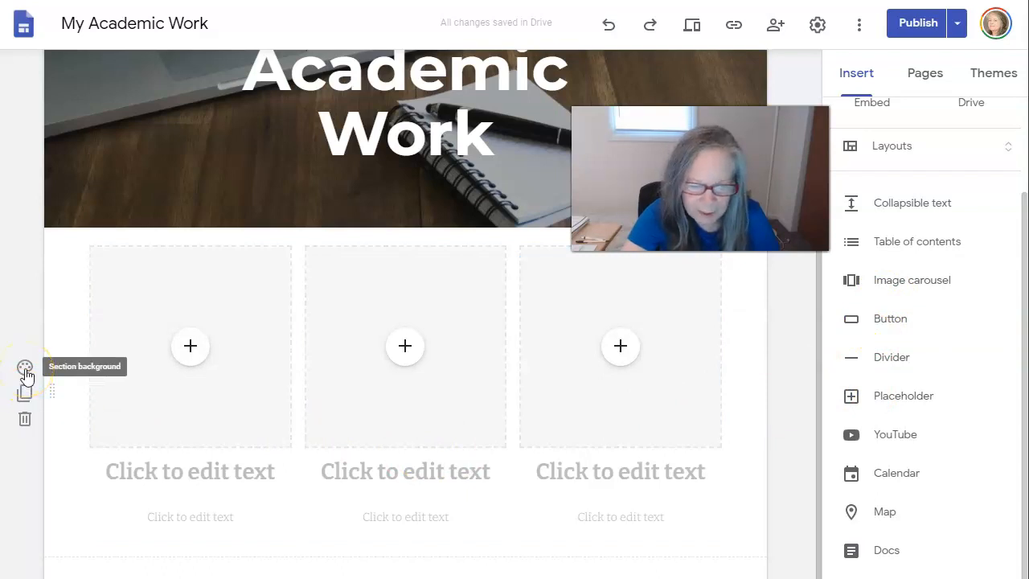
- Delete the three-column layout section below the header
left_click(25, 420)
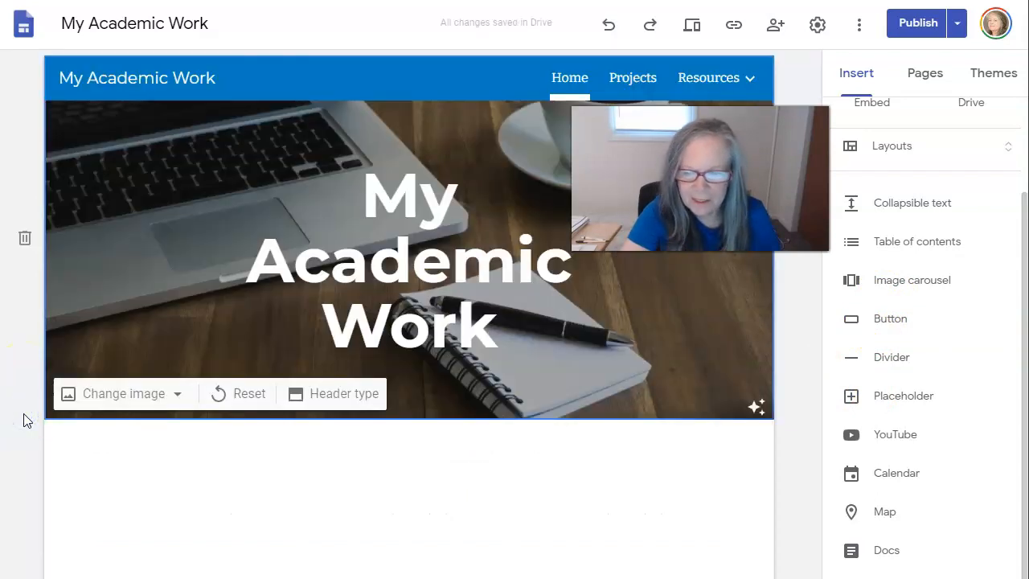